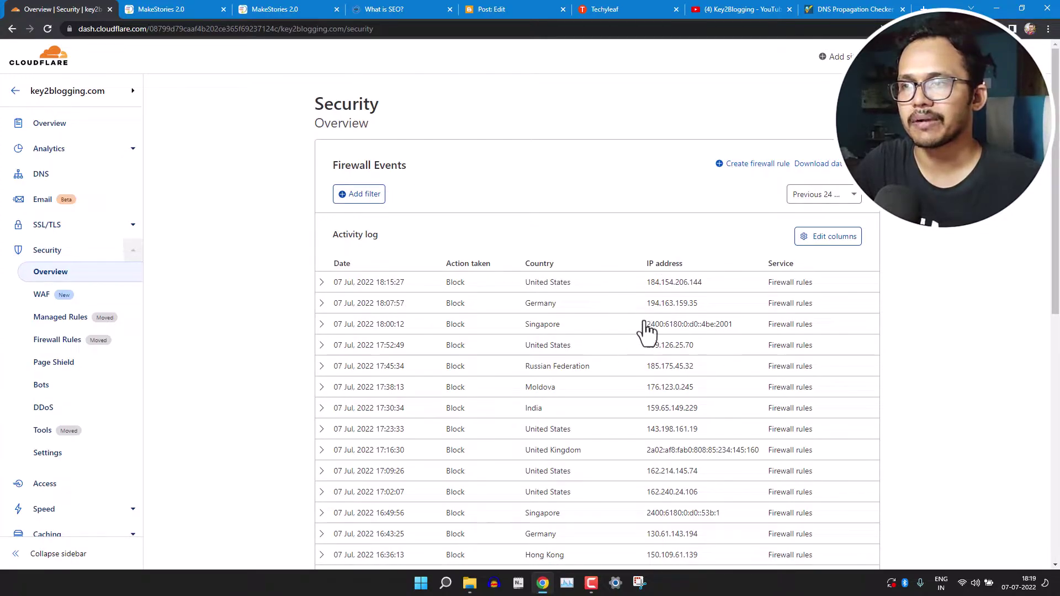
scroll(695, 370, down, 4)
scroll(702, 364, down, 3)
scroll(545, 286, up, 3)
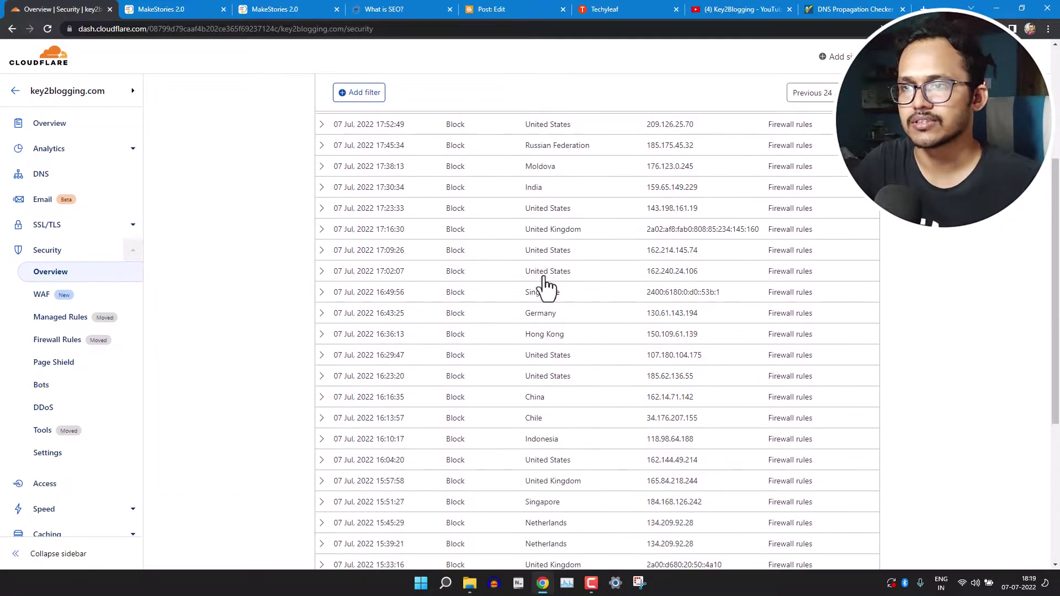
scroll(585, 334, up, 3)
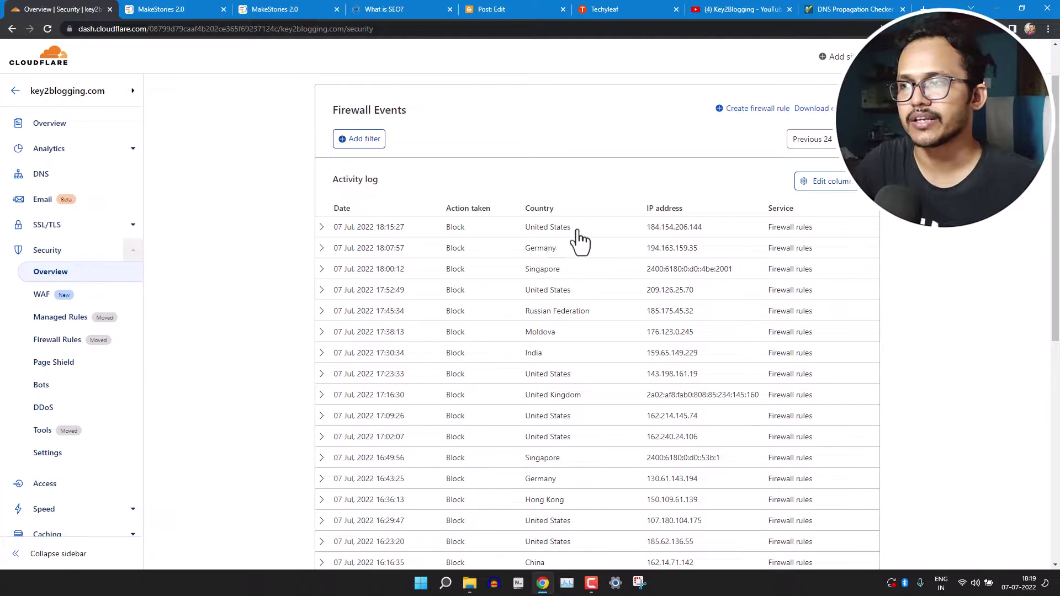
scroll(795, 354, down, 3)
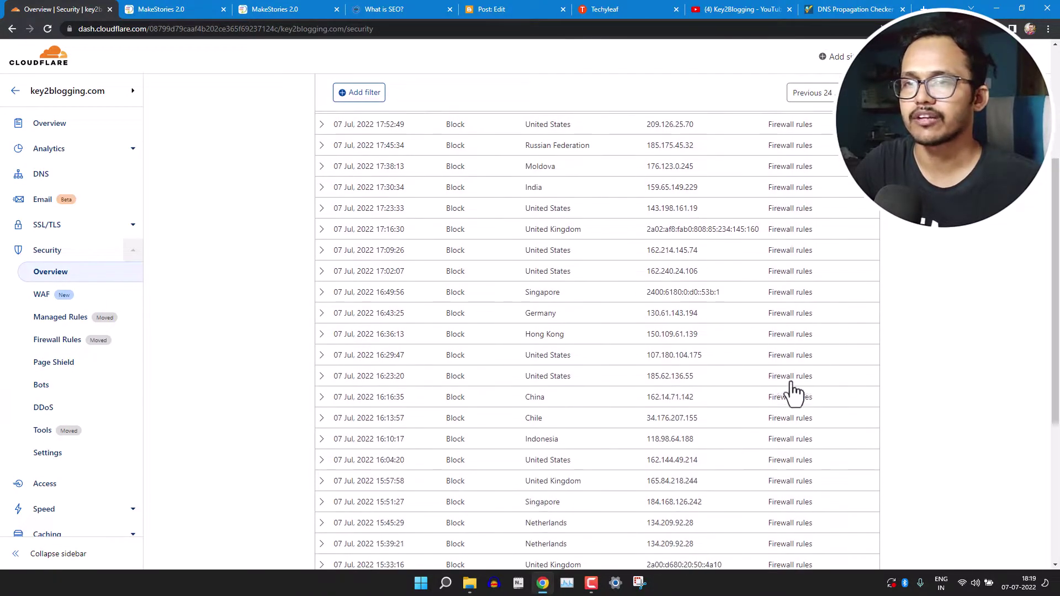
scroll(806, 348, up, 4)
click(830, 199)
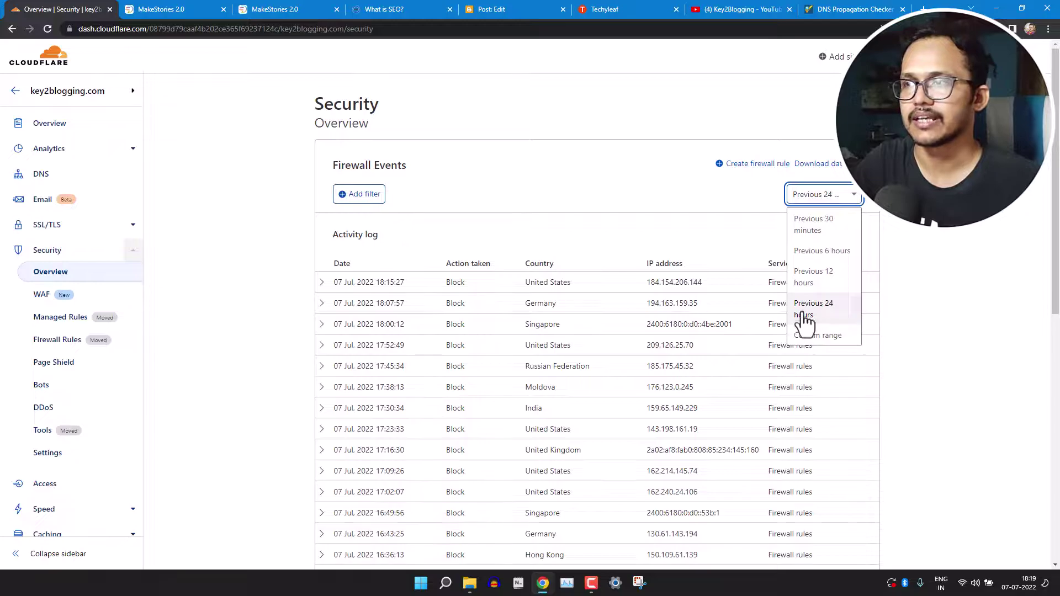
click(721, 213)
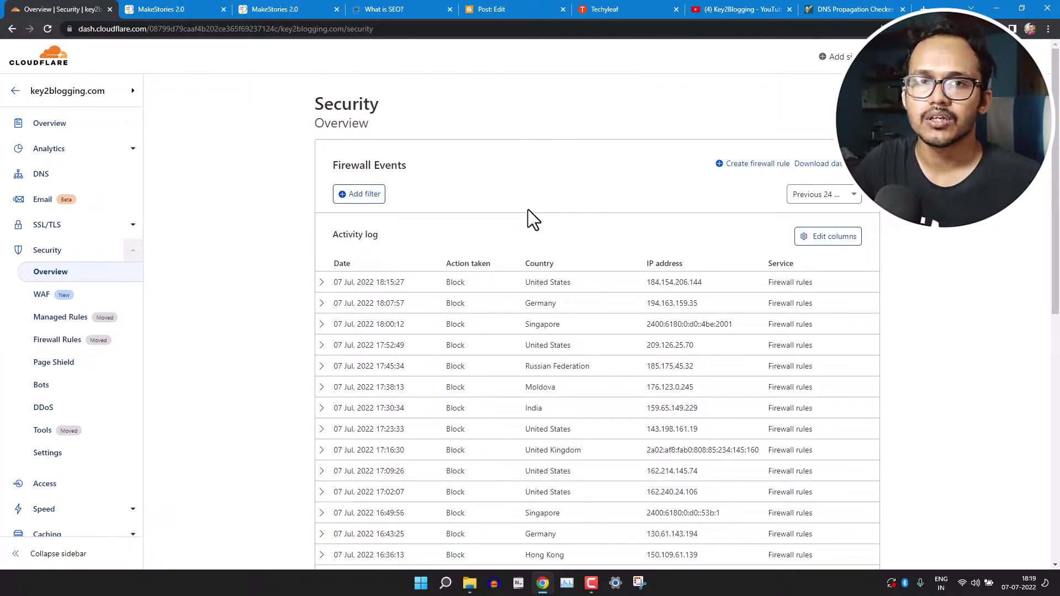
Go to WAF and open the XMLRPC BLOCK rule for editing.
click(44, 294)
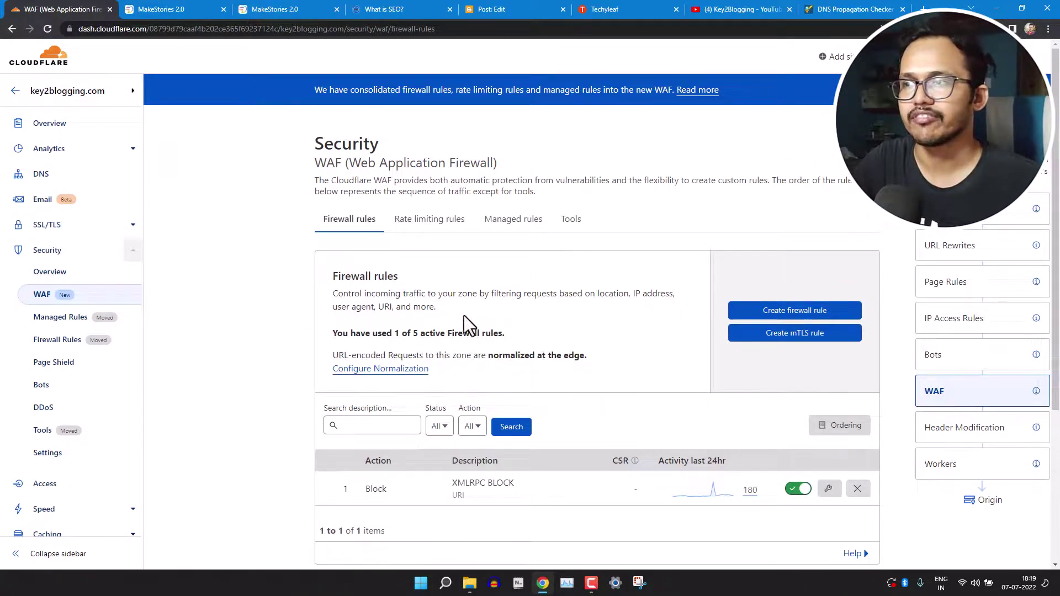
scroll(651, 314, down, 1)
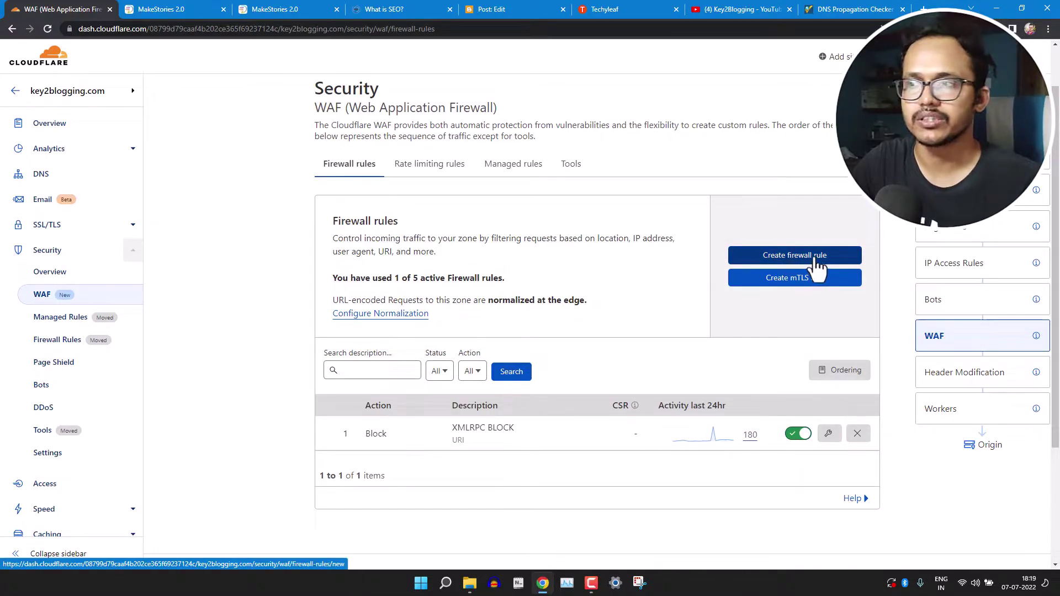
click(828, 433)
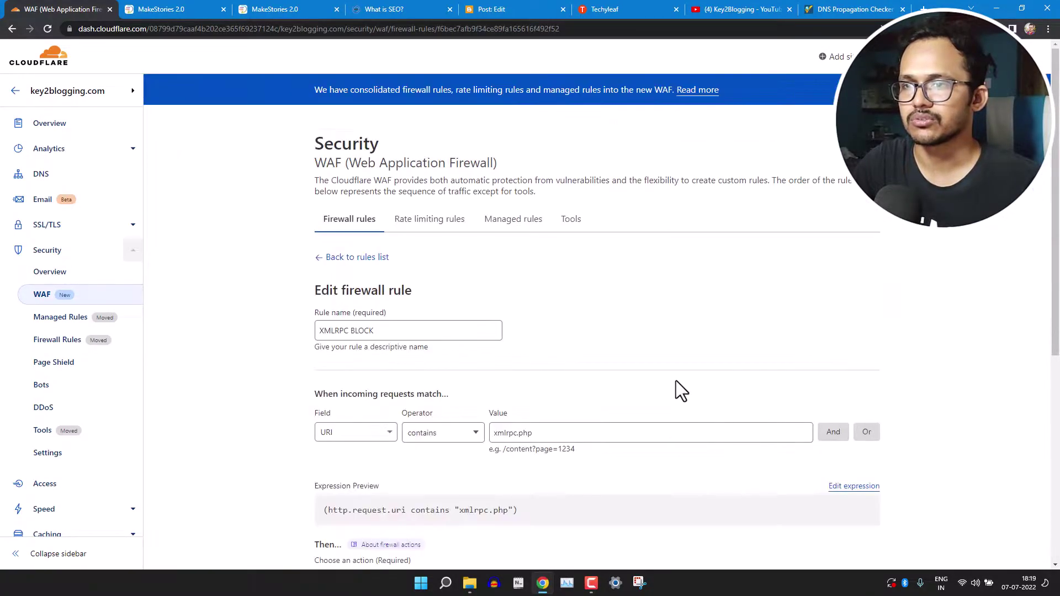
scroll(648, 326, down, 2)
click(486, 221)
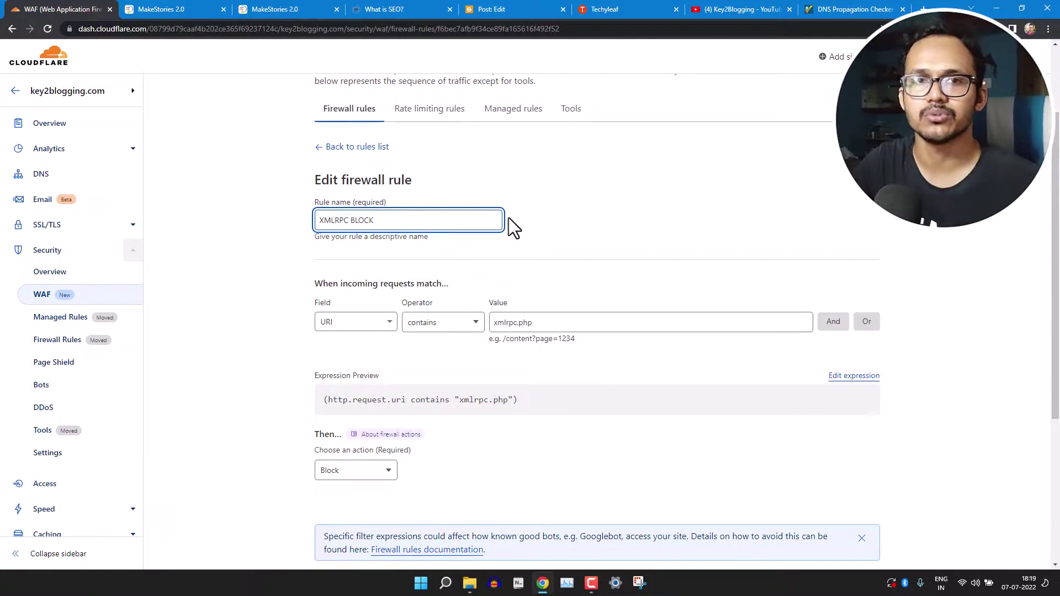
Check the rule's URI field, contains operator and xmlrpc.php value unchanged, then return to the rules list.
click(365, 326)
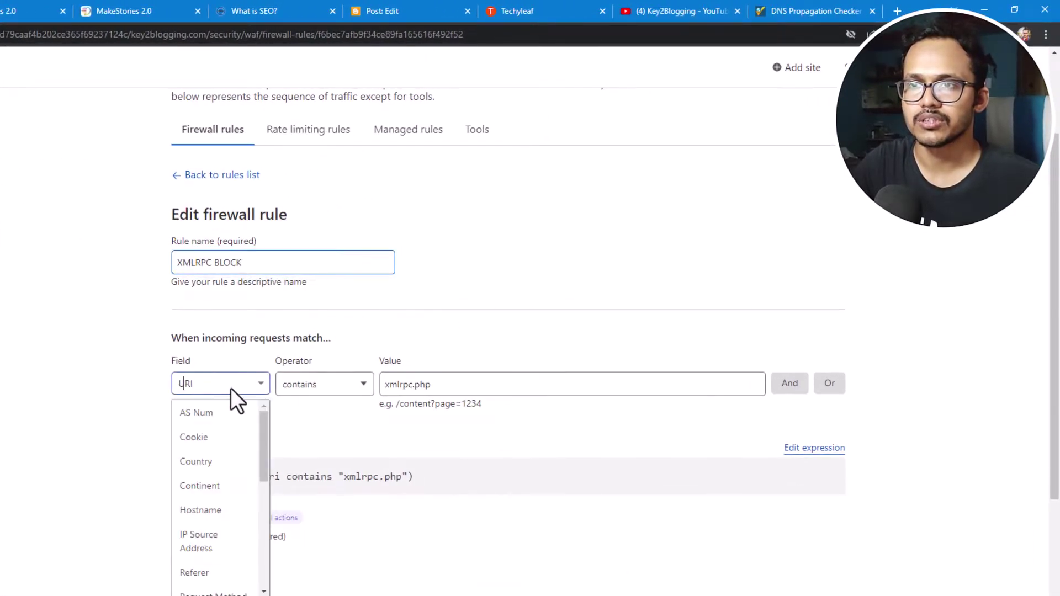
click(297, 422)
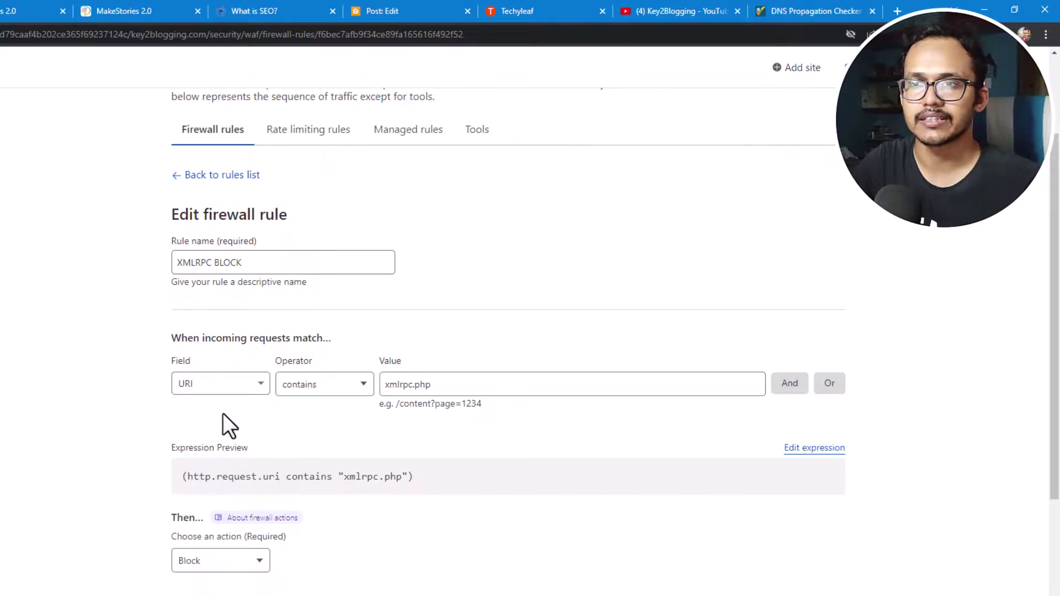
click(342, 392)
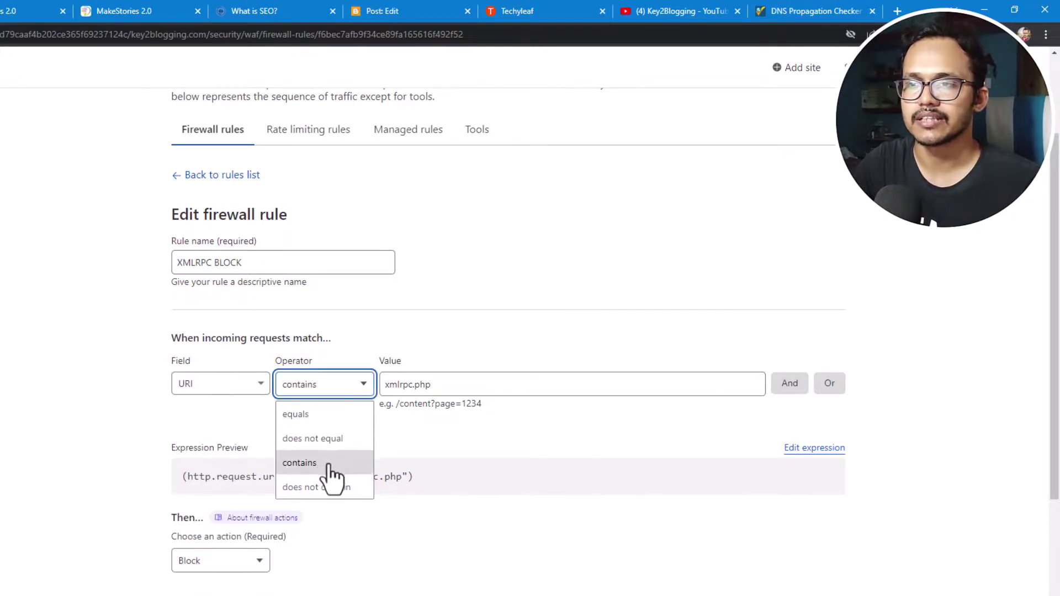
click(425, 411)
click(387, 386)
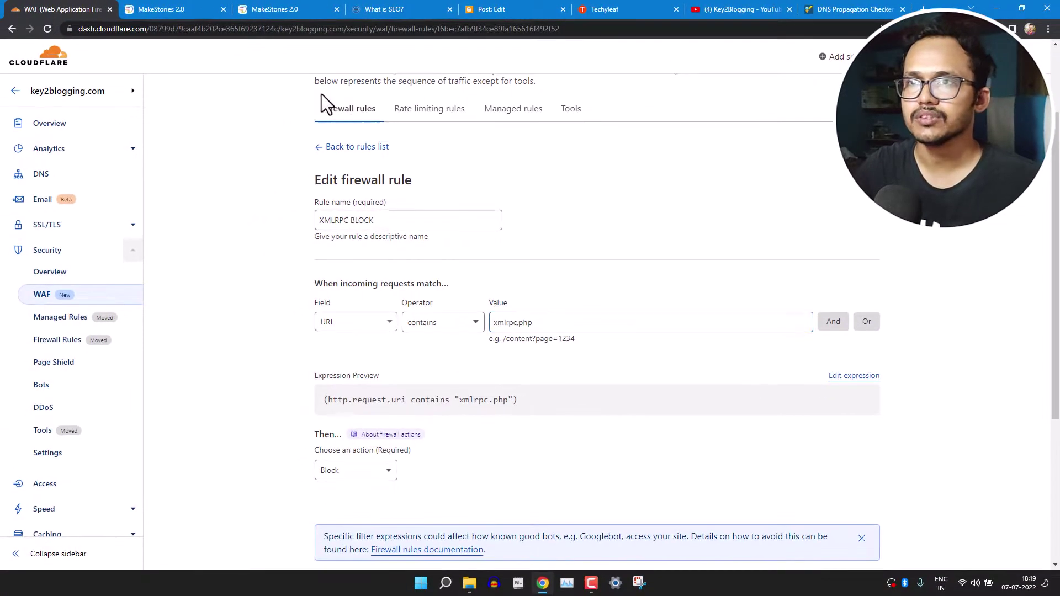
click(337, 147)
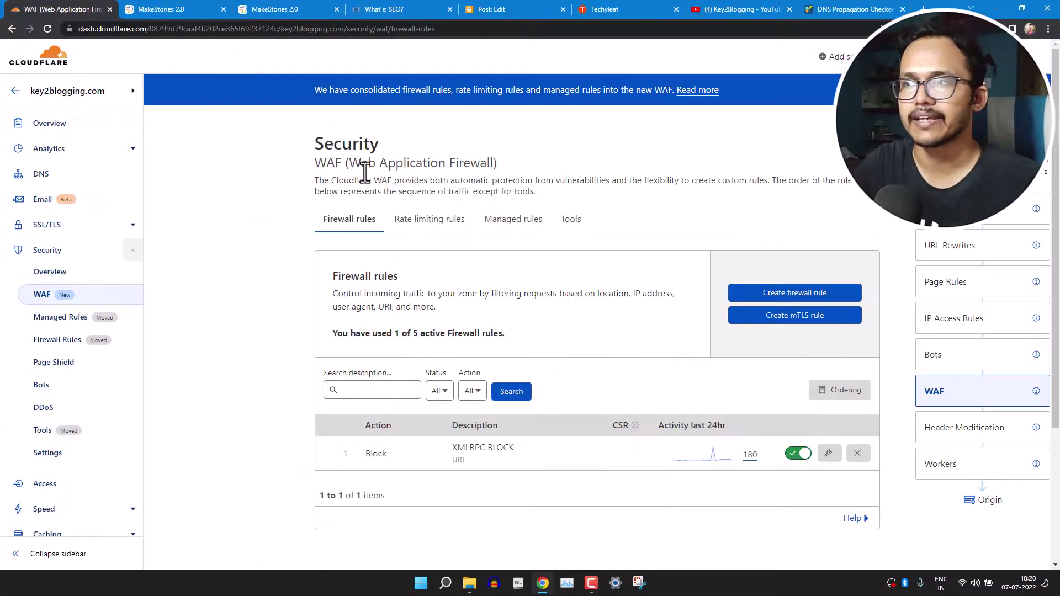
Start a new firewall rule matching on User Agent.
click(774, 301)
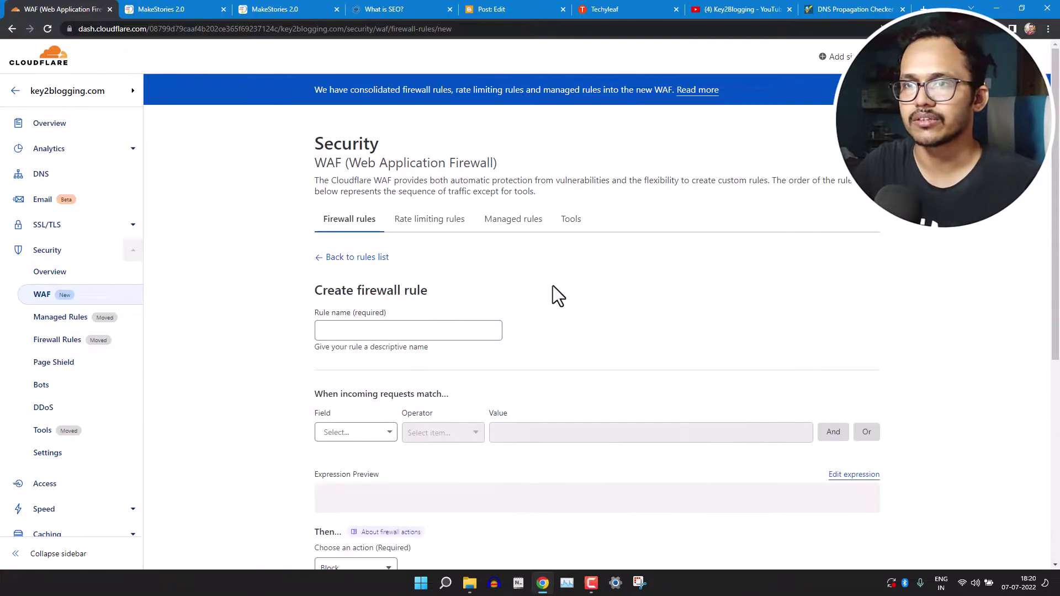
click(349, 432)
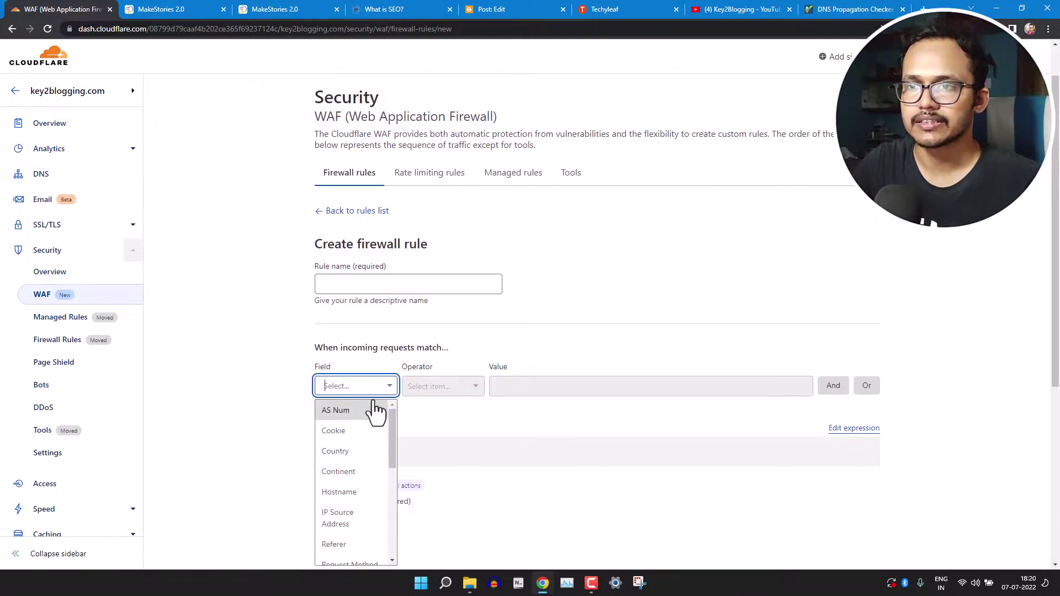
scroll(351, 497, down, 1)
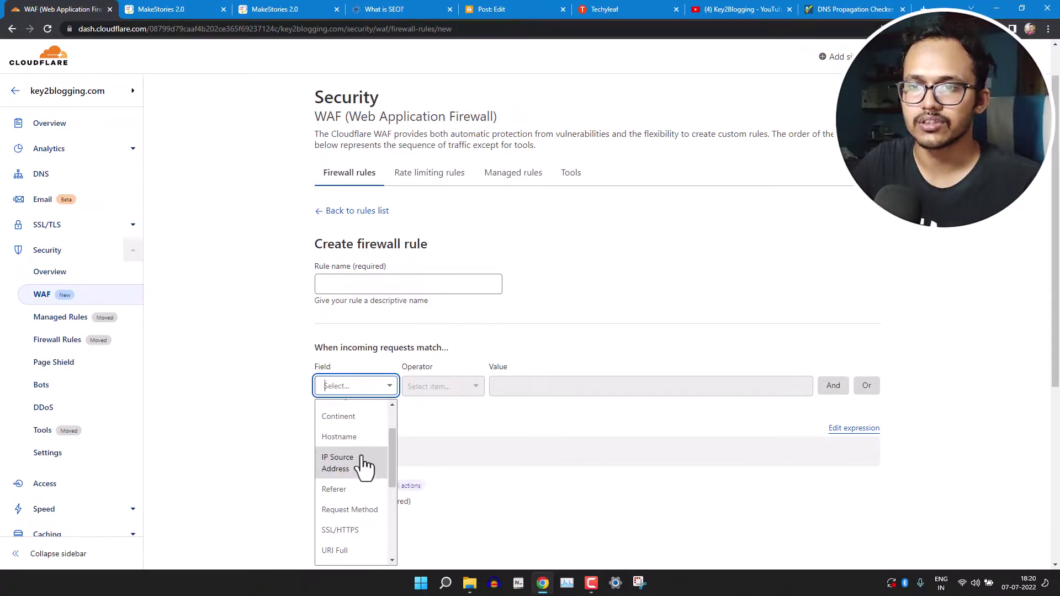
scroll(359, 519, down, 1)
scroll(359, 516, down, 2)
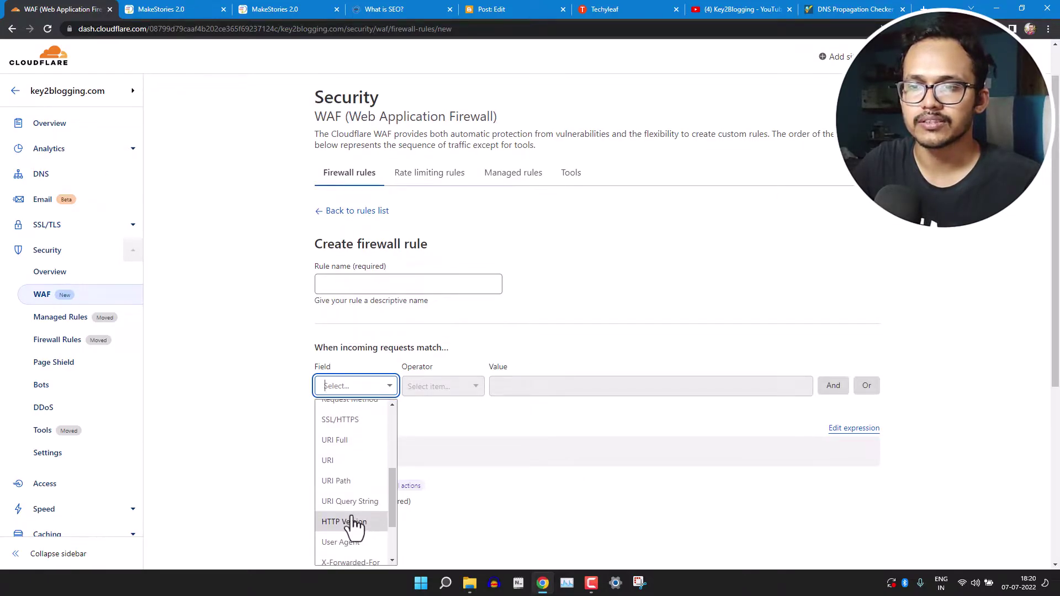
scroll(357, 511, down, 1)
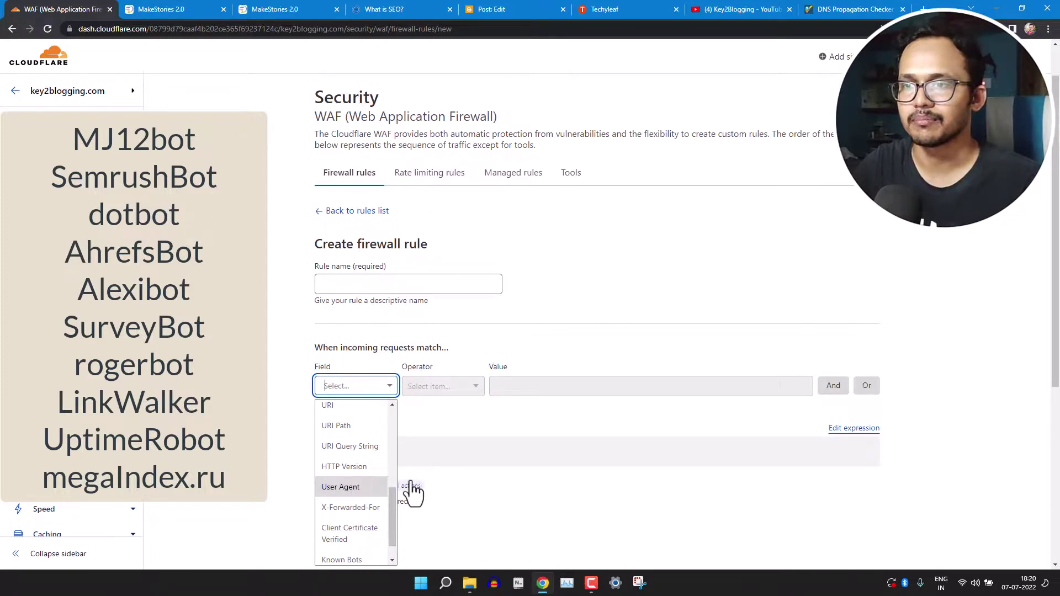
click(354, 490)
click(558, 388)
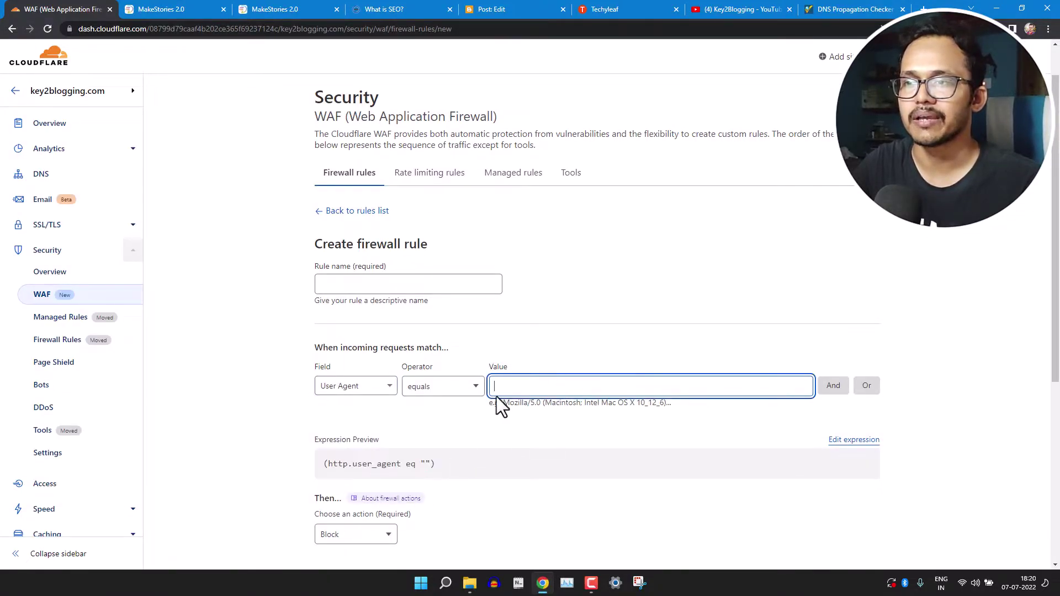
Switch the new rule's match field to IP Source Address and focus its value box.
click(366, 386)
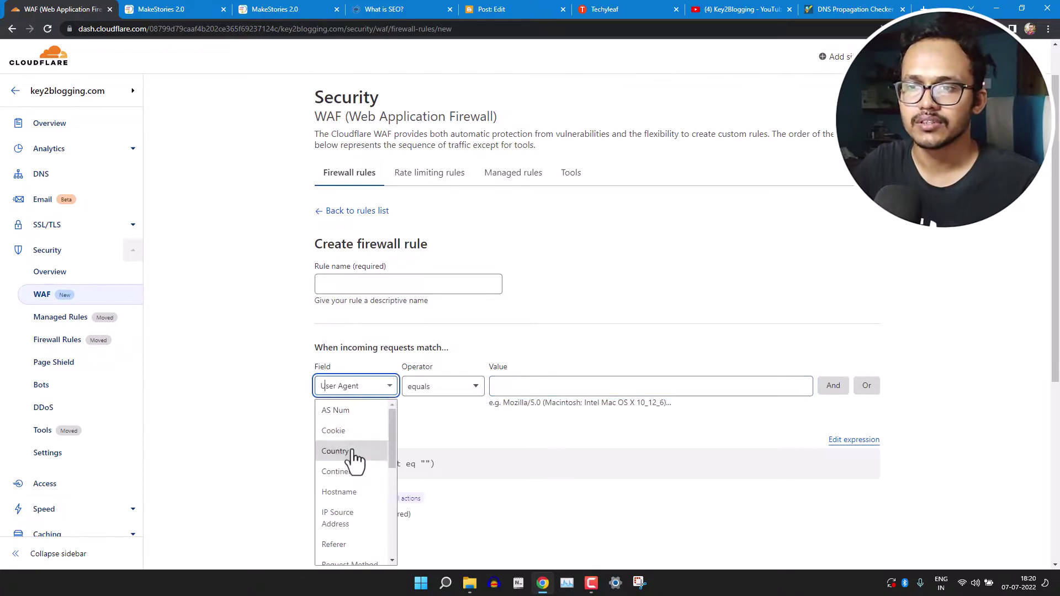
scroll(350, 462, down, 5)
scroll(356, 536, down, 3)
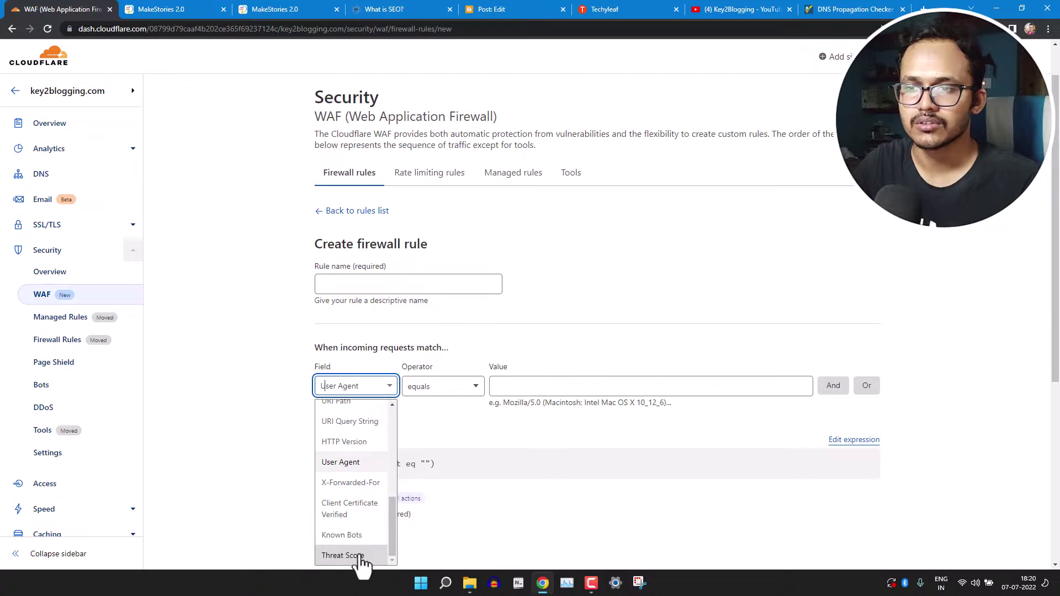
scroll(371, 499, up, 1)
scroll(353, 459, up, 3)
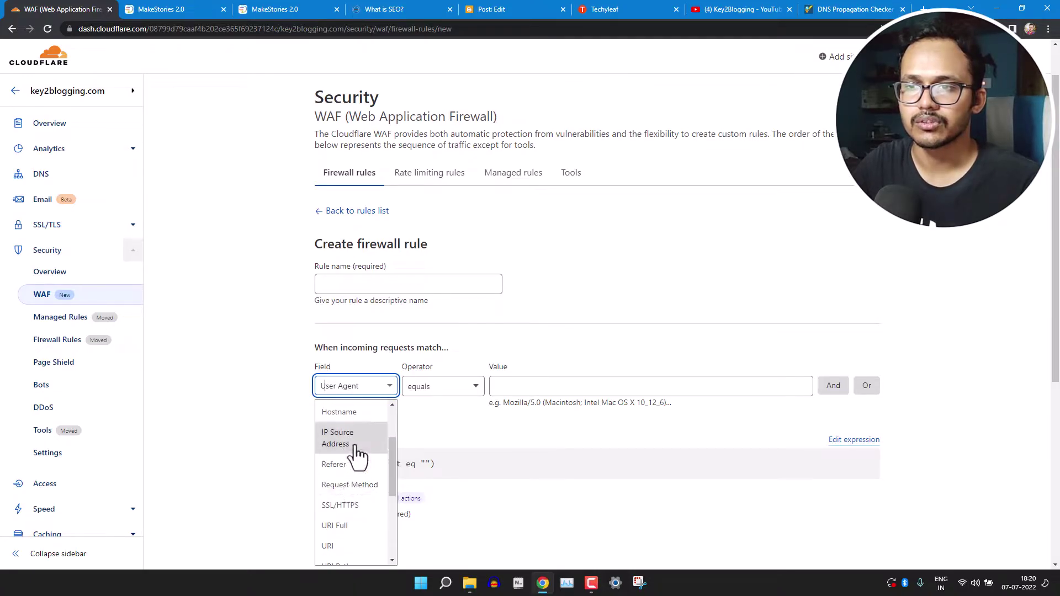
click(347, 497)
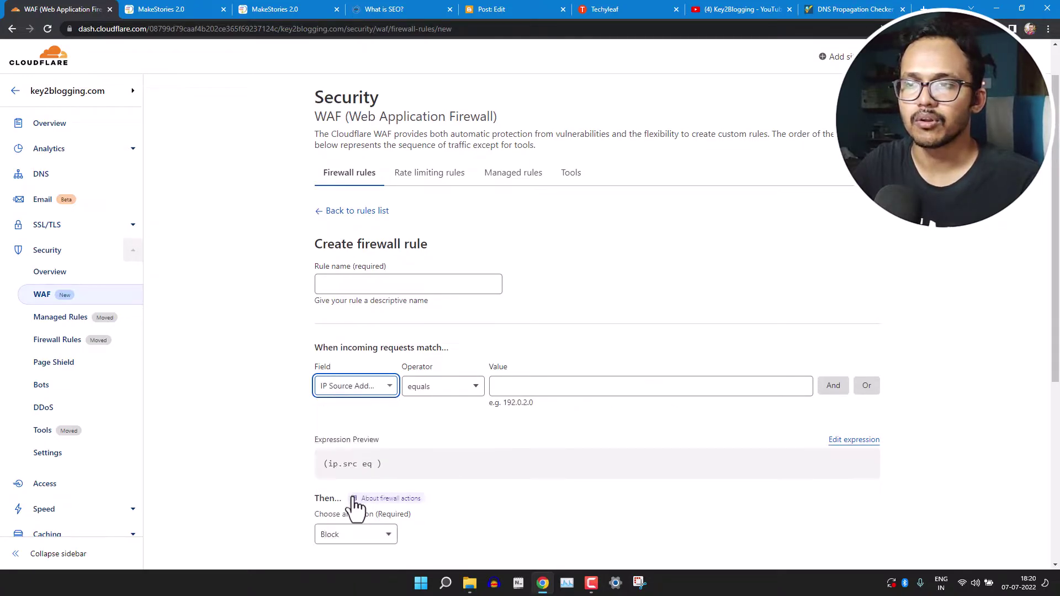
click(521, 388)
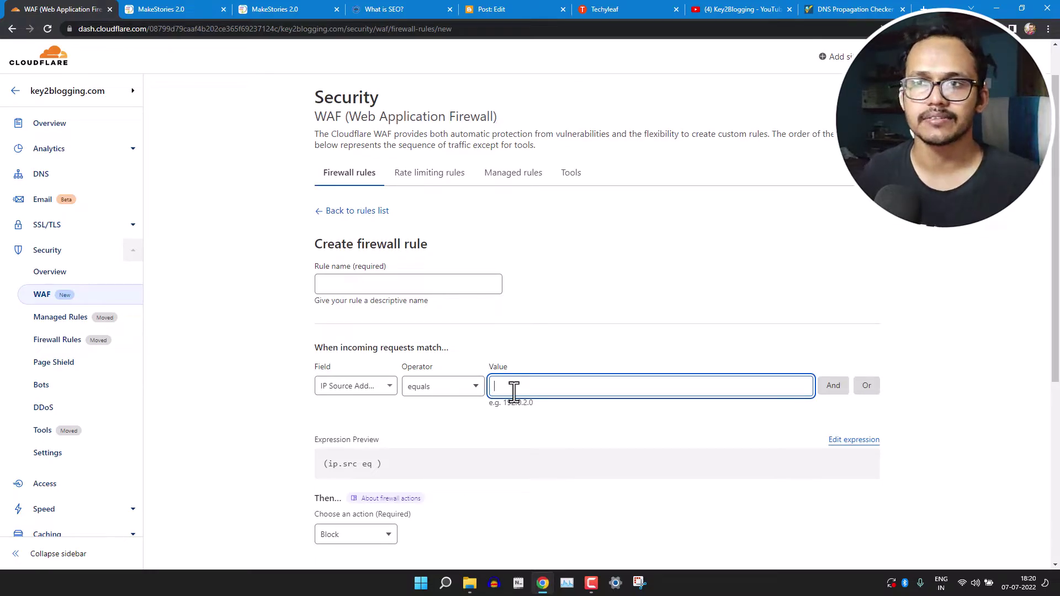
Stay on the unsaved rule form when prompted, then head to the Bots settings.
click(338, 213)
click(634, 338)
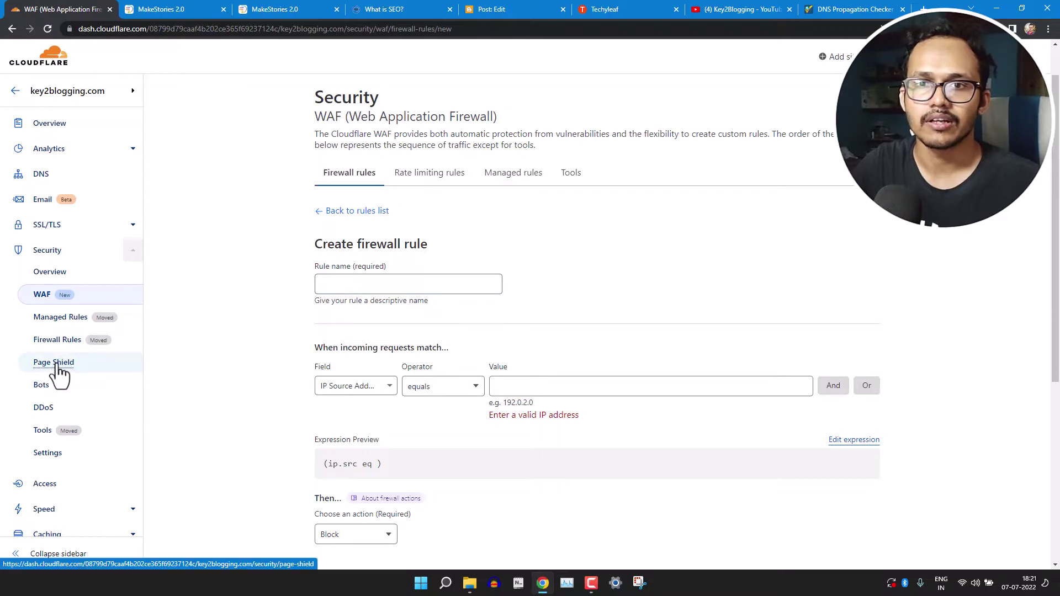
click(47, 388)
Discard the unsaved firewall rule, review Bot Fight Mode, then open the DDoS overview.
click(580, 157)
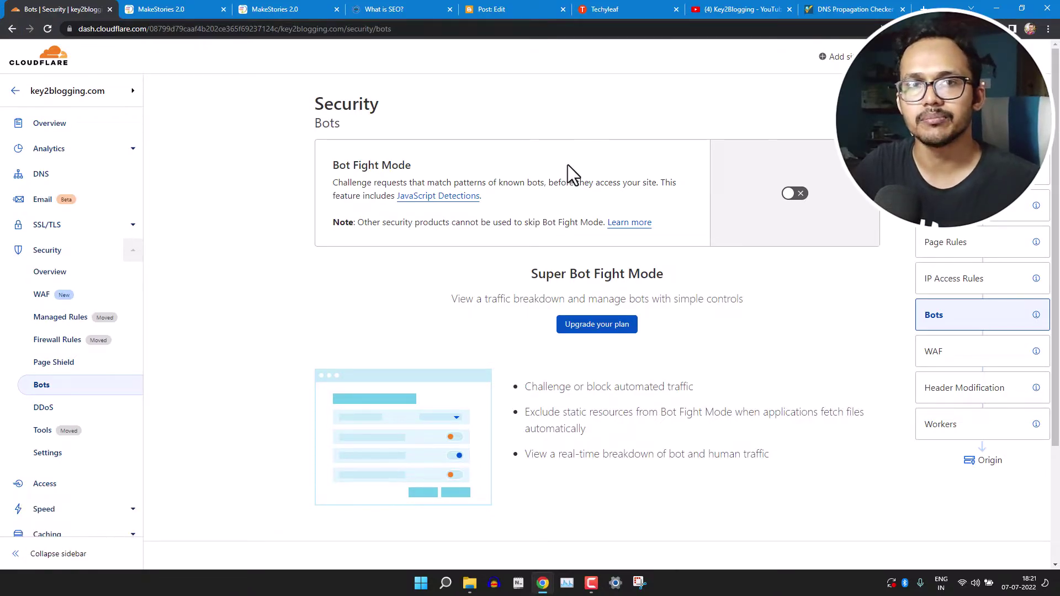
click(44, 408)
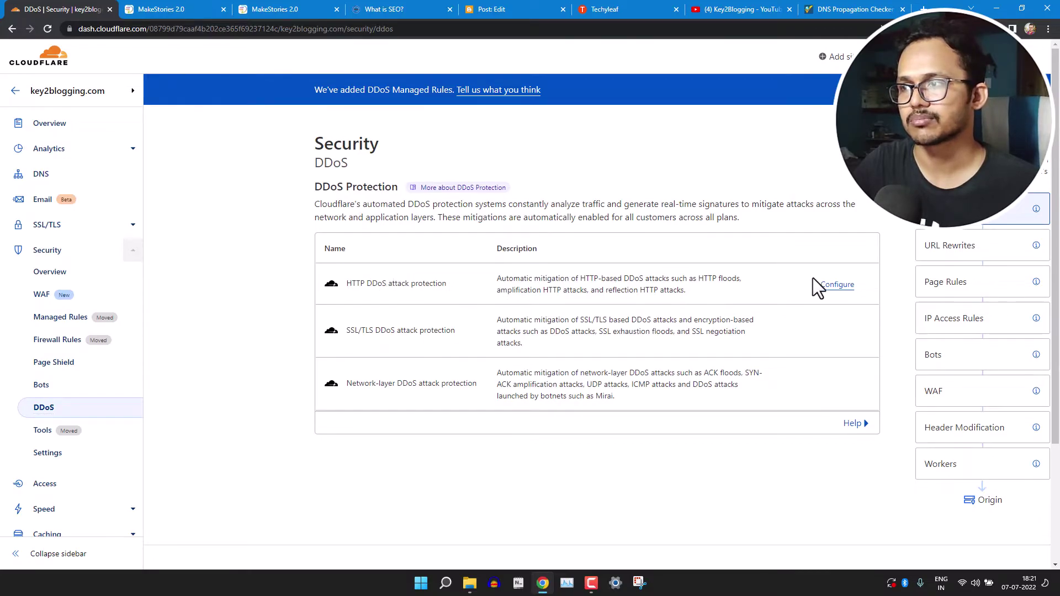
click(837, 285)
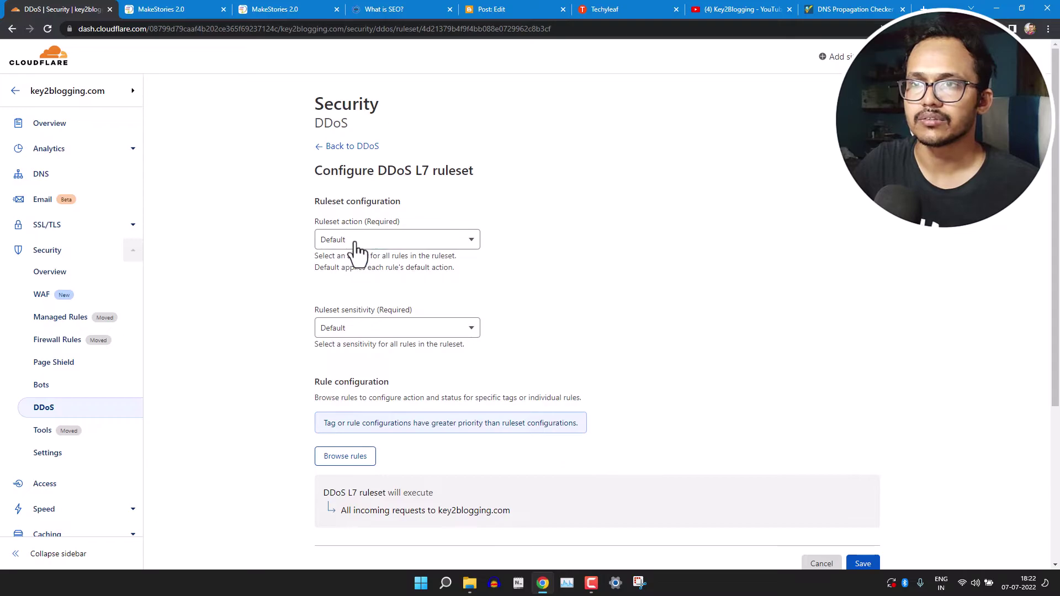
scroll(468, 279, down, 2)
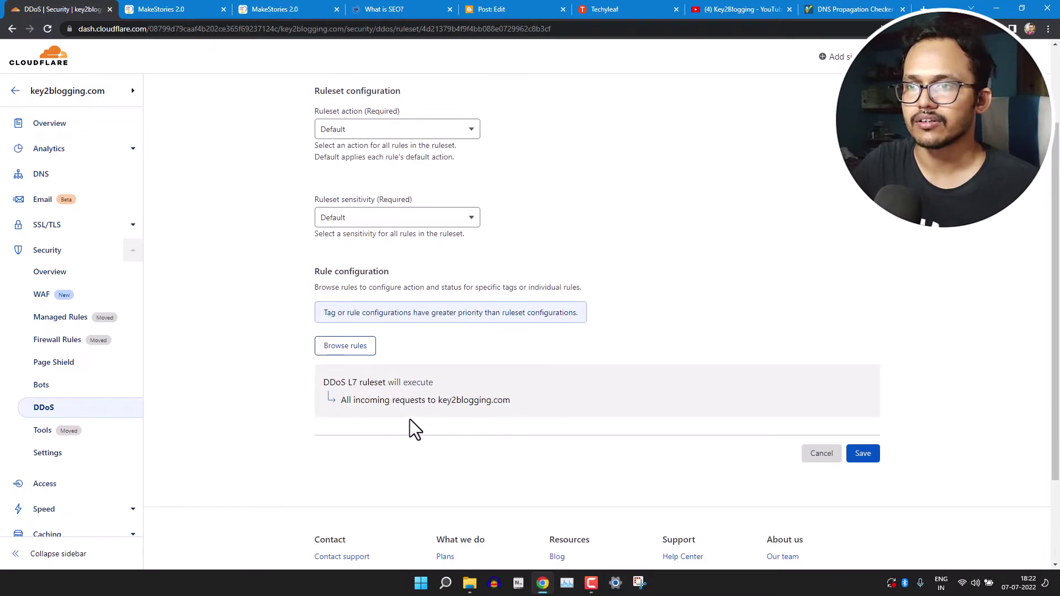
click(862, 457)
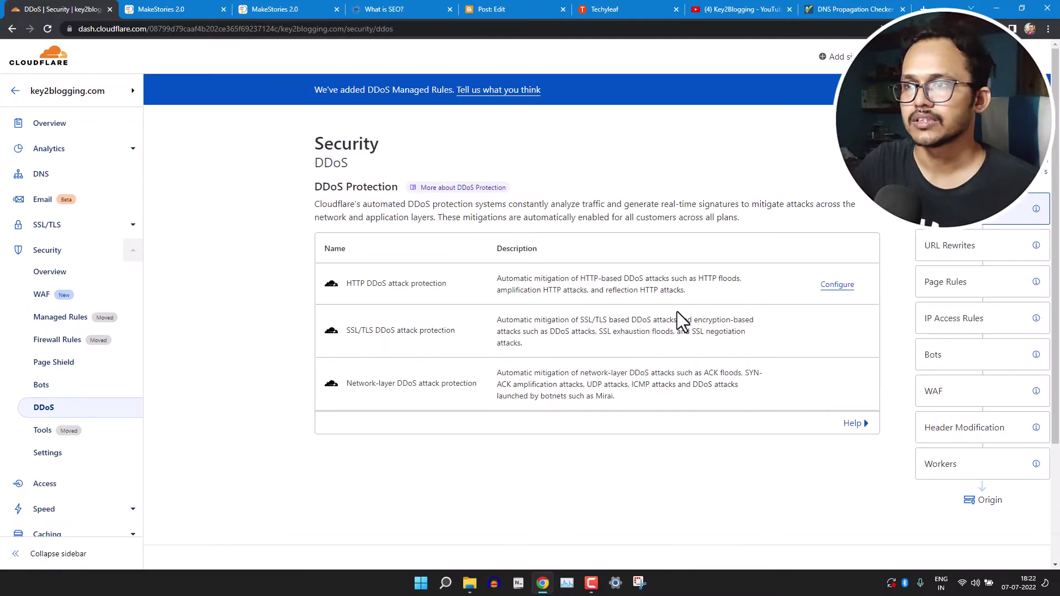
Browse the WAF Tools IP access and user agent blocking page, then open Security Settings.
click(49, 429)
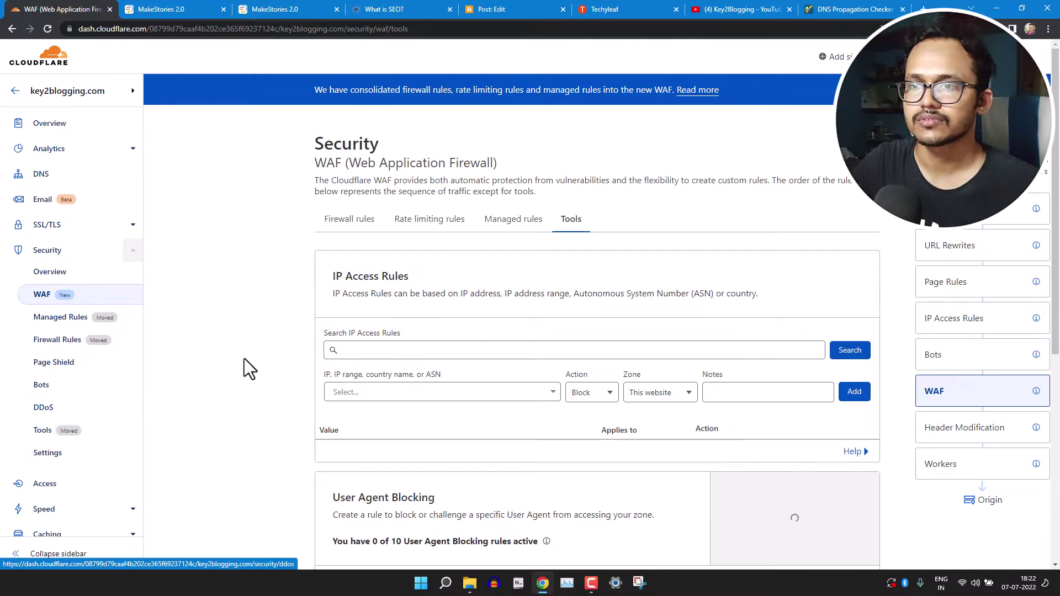
scroll(254, 381, down, 4)
scroll(286, 382, up, 2)
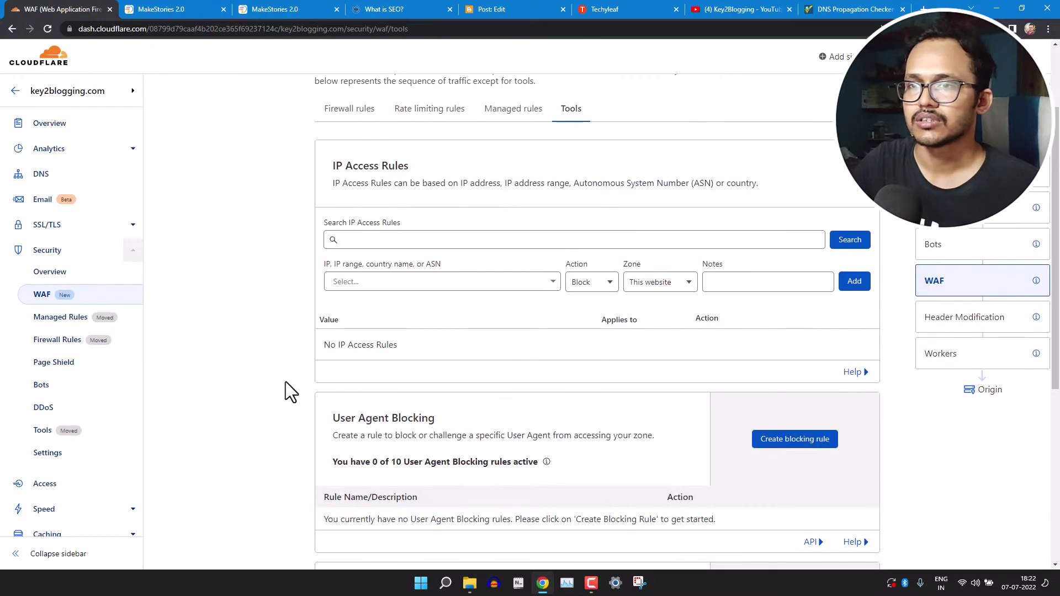
scroll(492, 433, down, 2)
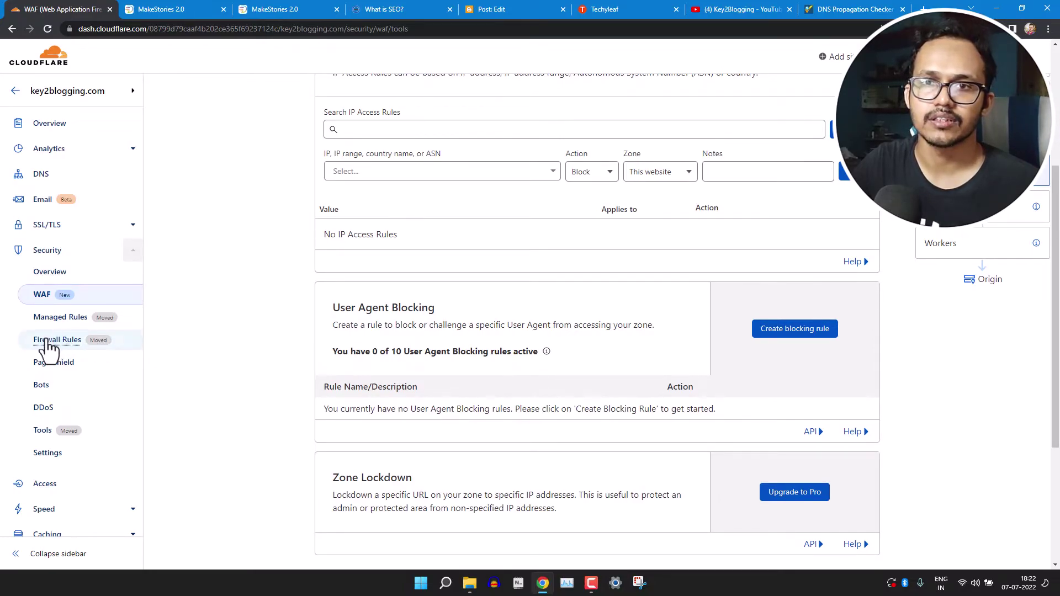
click(51, 454)
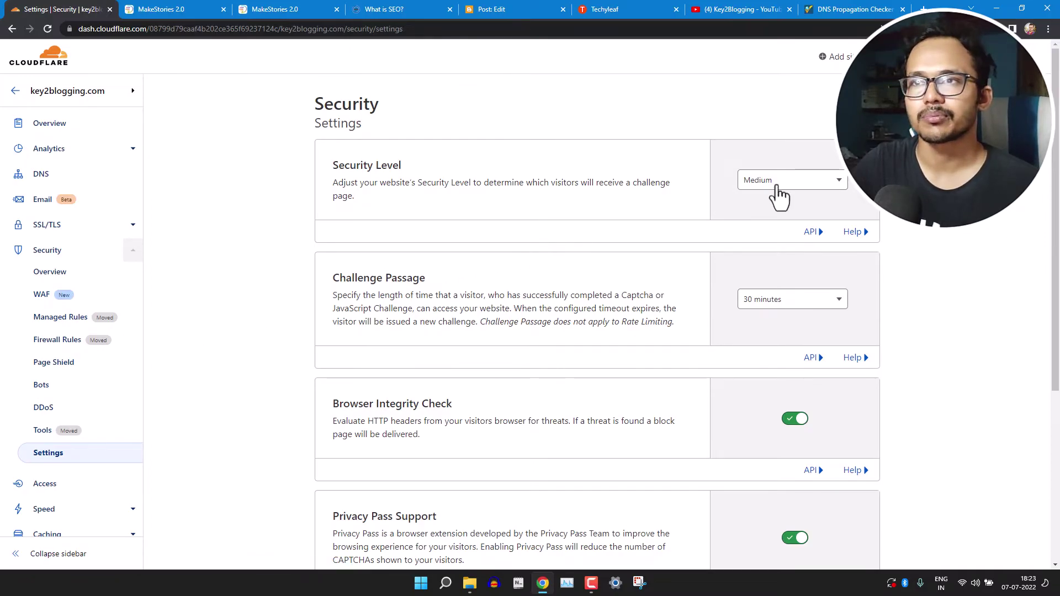
click(816, 191)
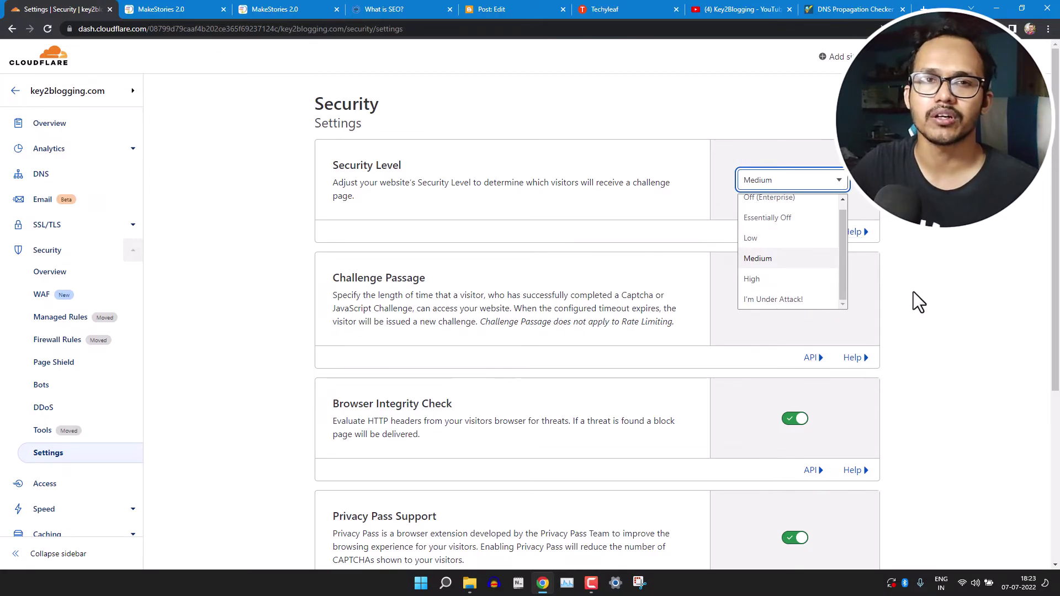
click(909, 264)
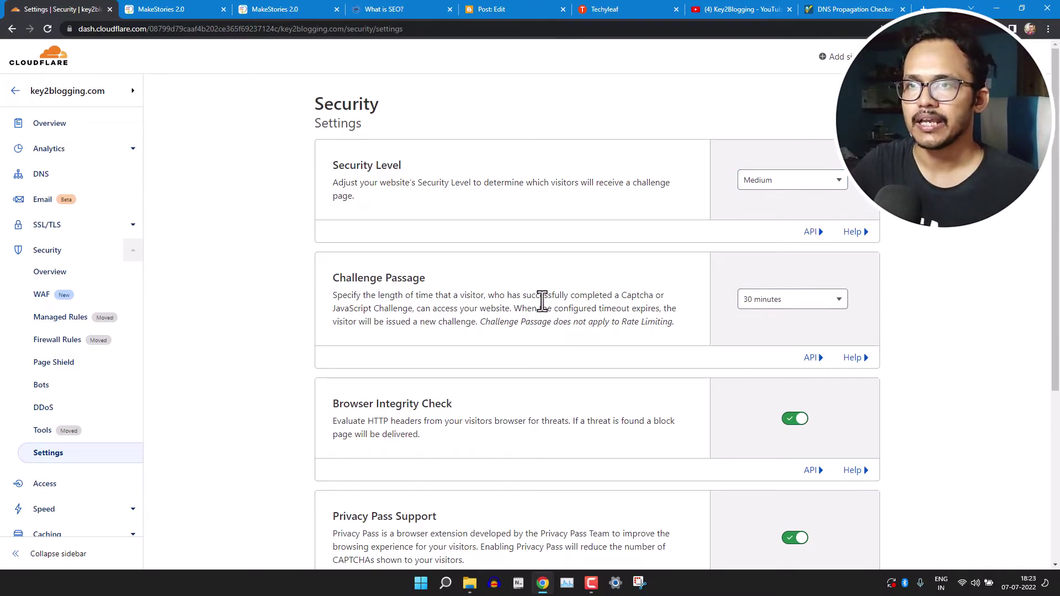
click(800, 309)
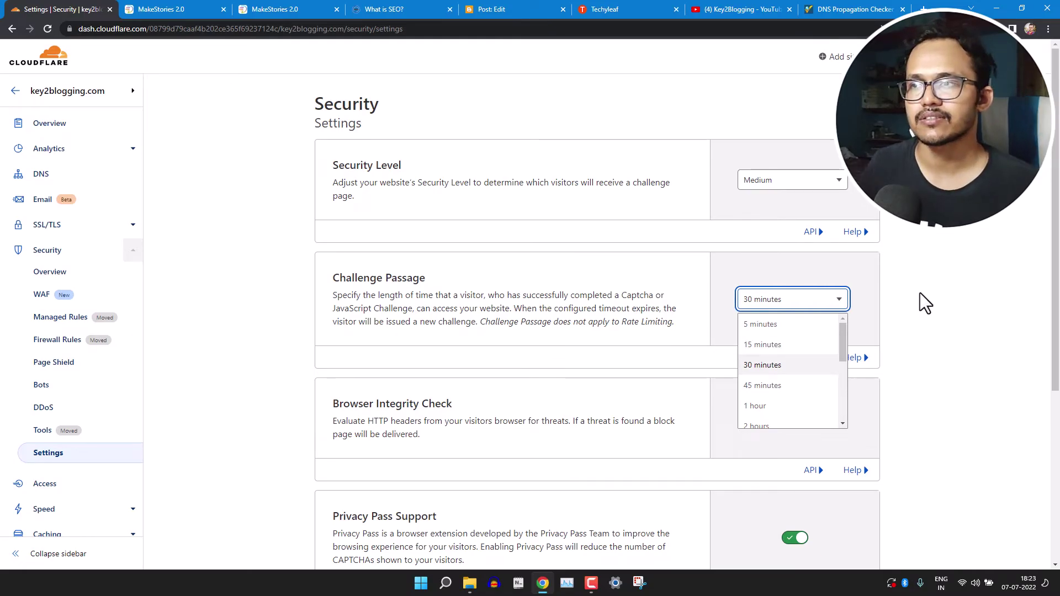
click(934, 275)
click(818, 180)
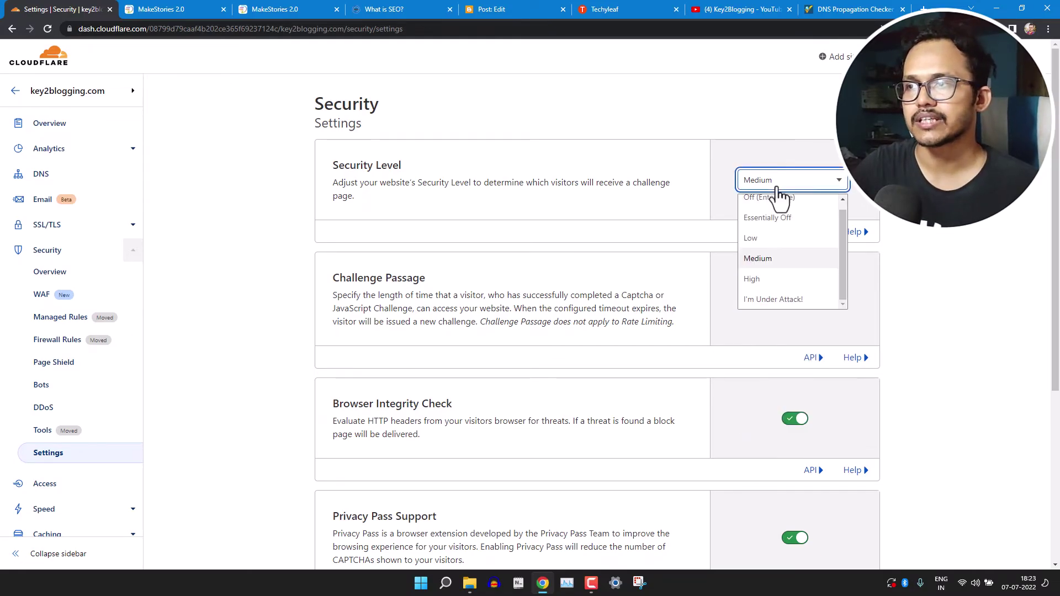
click(953, 290)
scroll(927, 276, down, 1)
scroll(916, 287, down, 1)
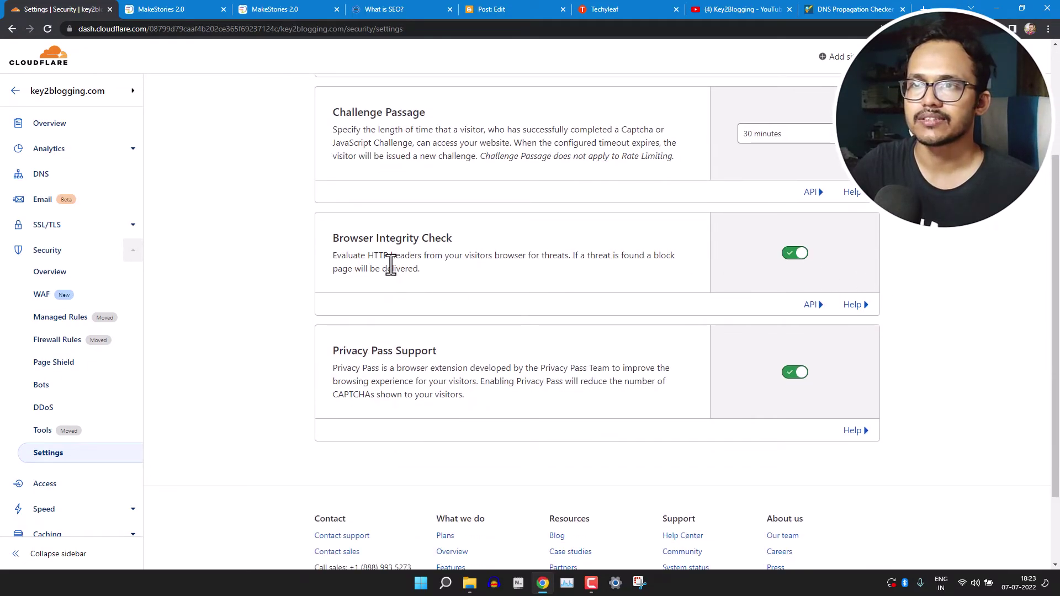